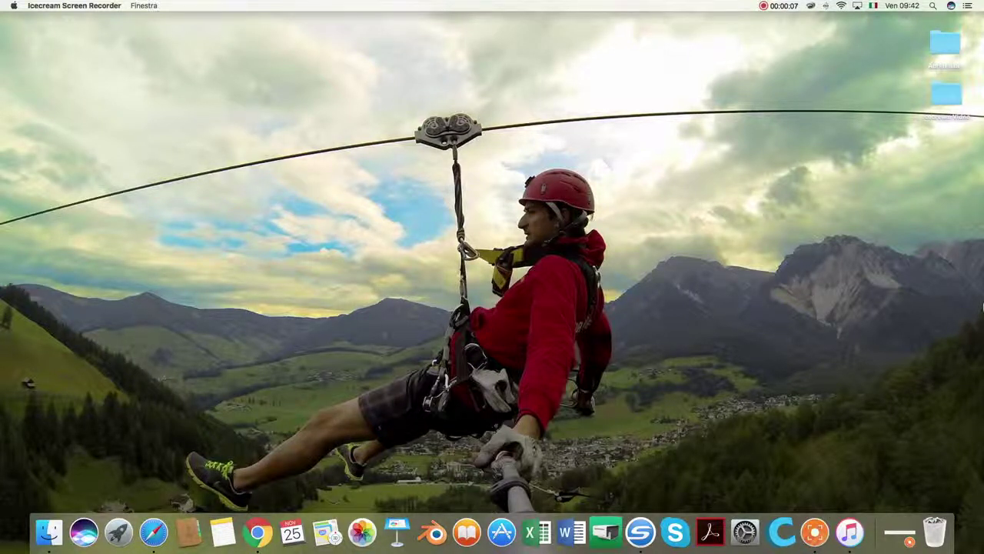
- Search for Google Earth in Chrome, then download and save GoogleEarthMac-Intel.dmg from google.it/earth
click(260, 532)
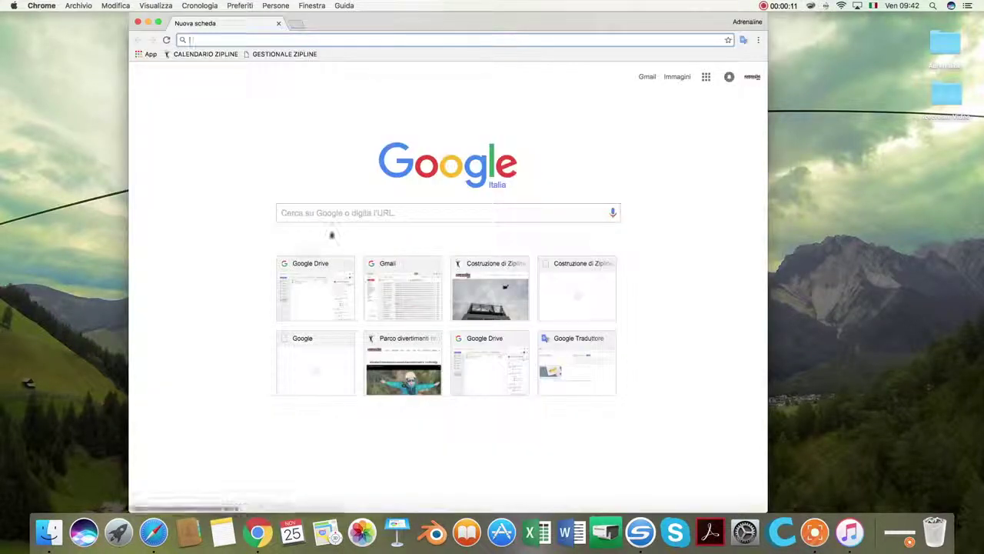
click(329, 215)
text(google ae)
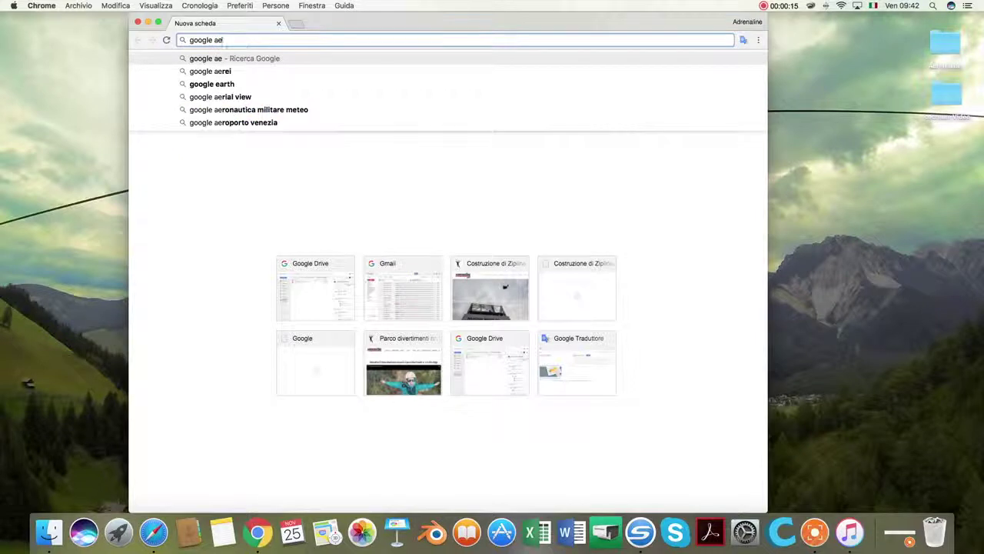
click(277, 84)
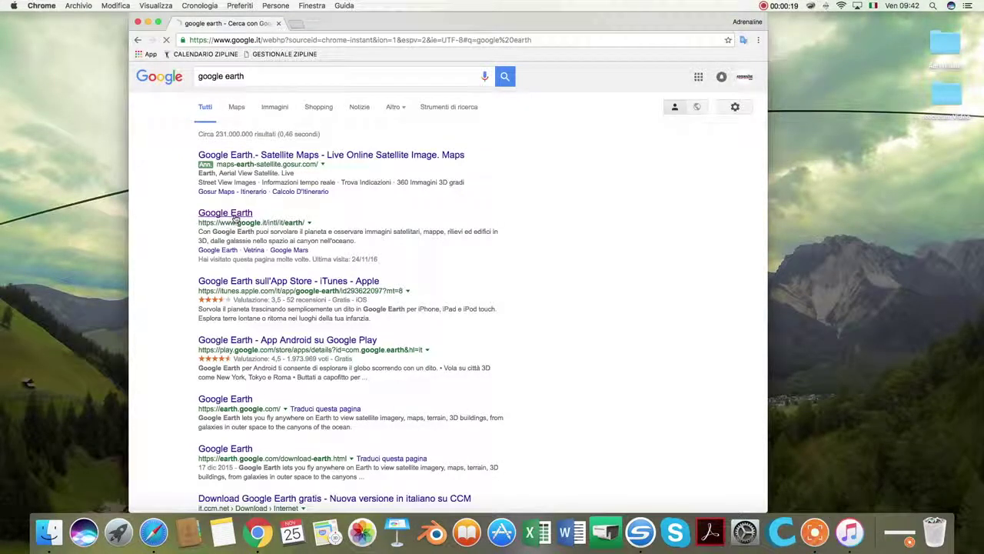
click(219, 214)
click(657, 158)
click(220, 347)
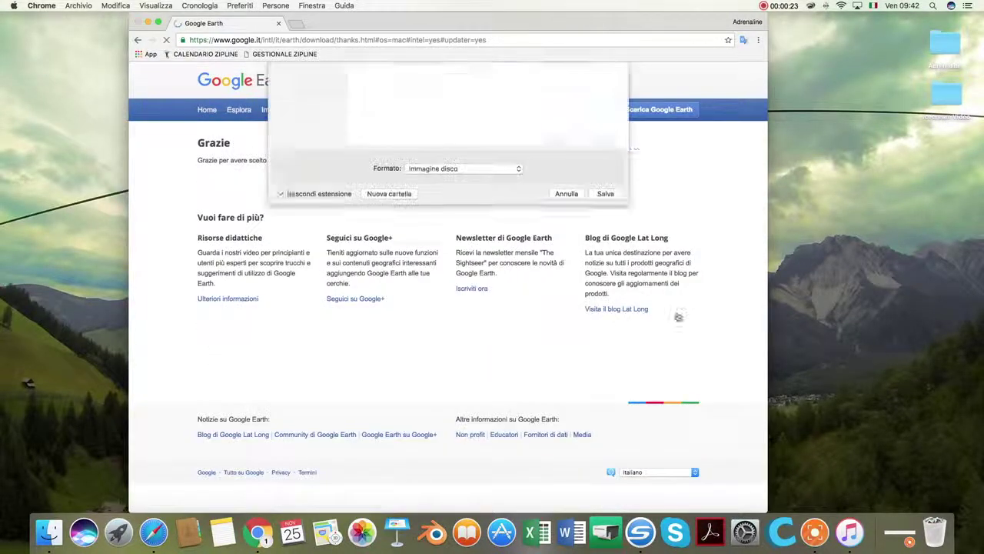
click(611, 356)
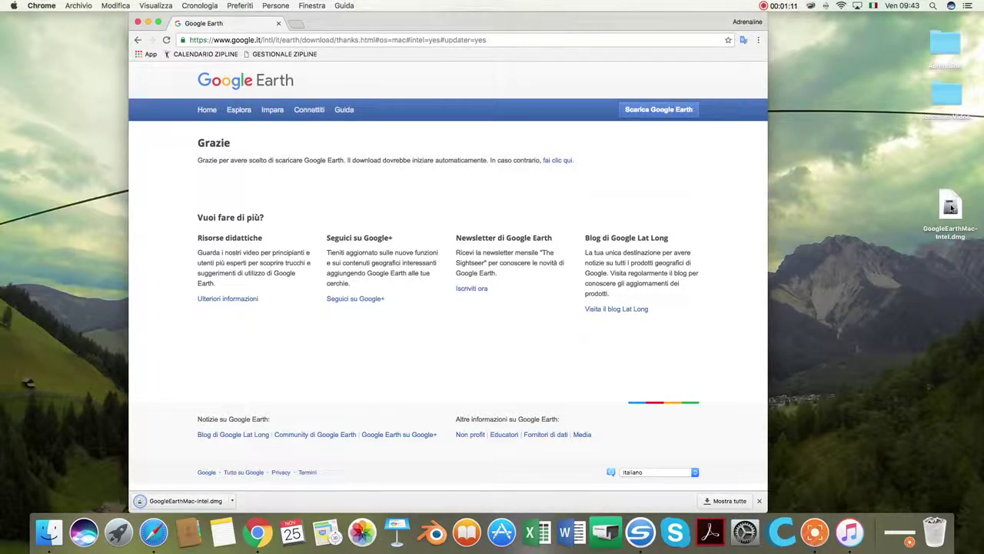
- Mount the Google Earth DMG, dismiss the iCloud notice, and launch Install Google Earth.pkg
double_click(951, 207)
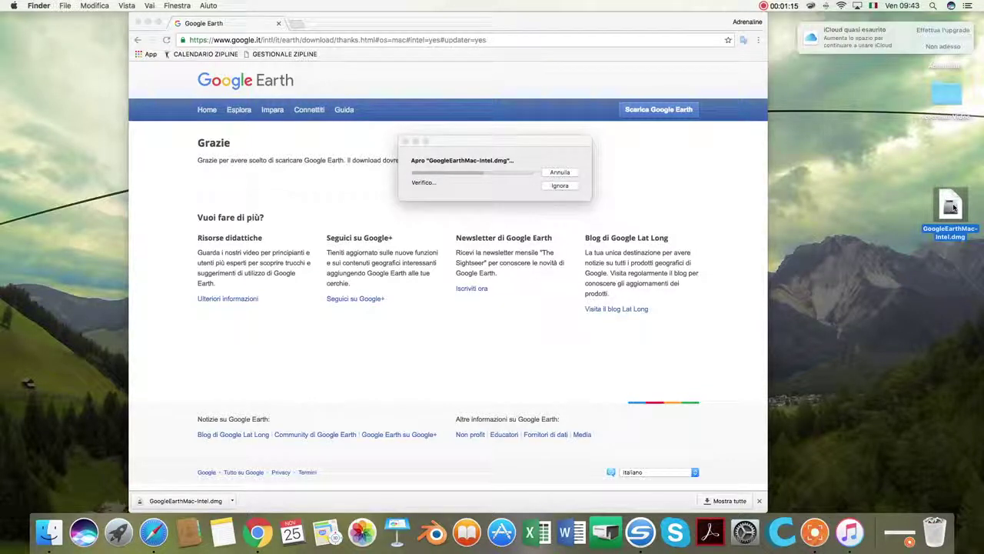
click(944, 48)
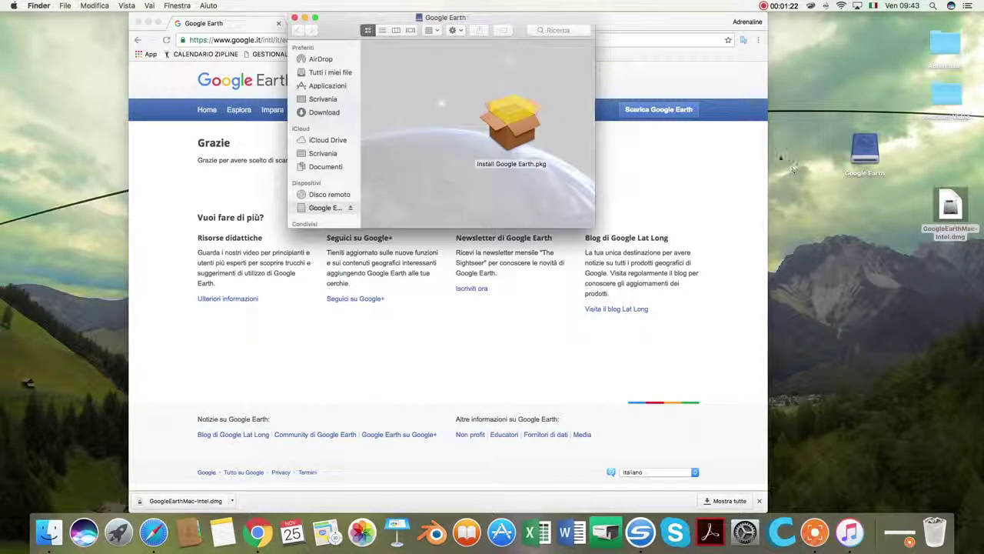
double_click(513, 126)
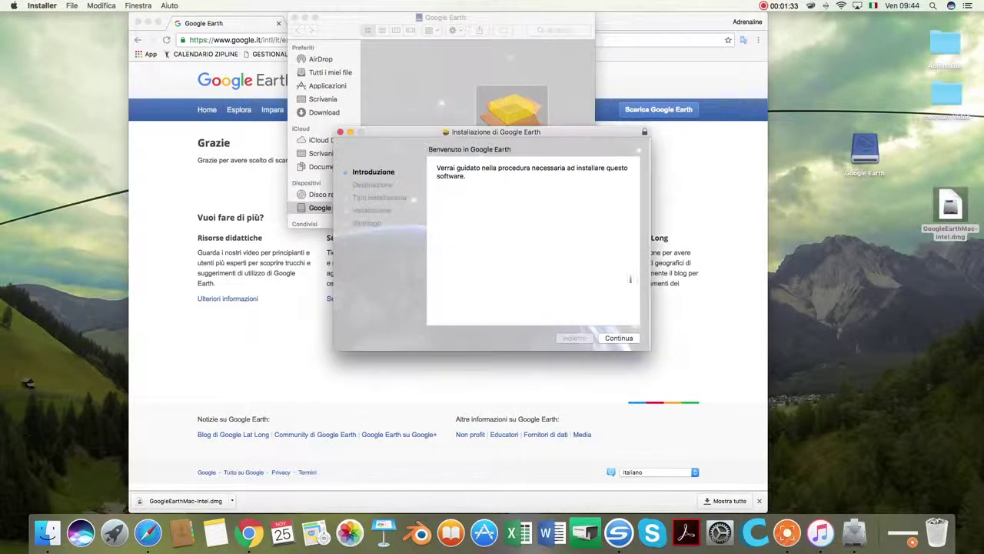
- Run the standard Google Earth installation with the admin password, then close the installer
click(623, 338)
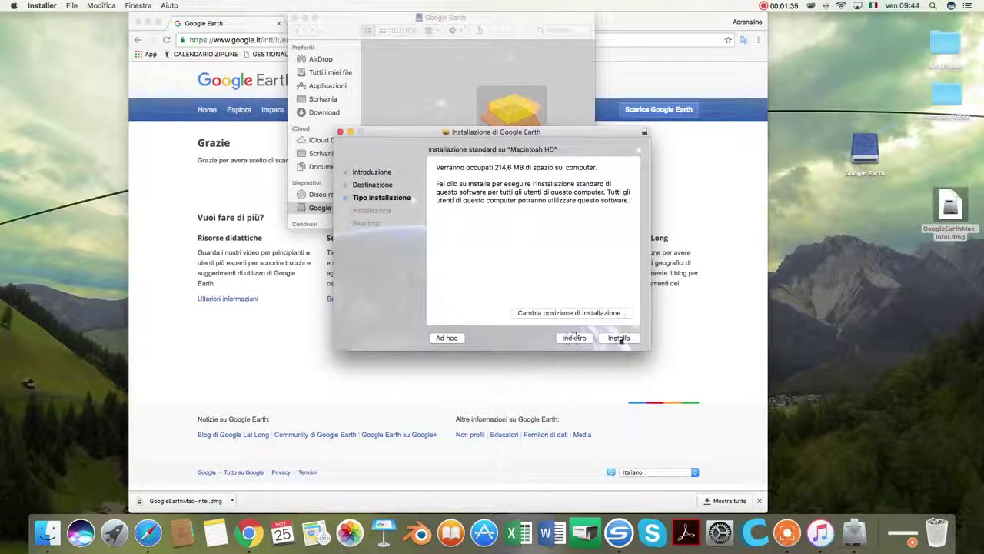
click(619, 339)
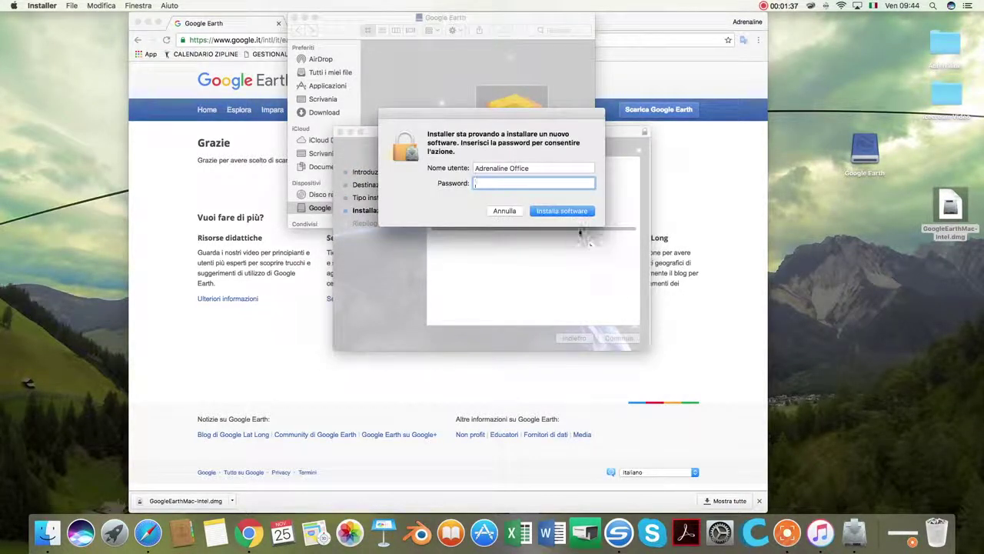
text(•••)
text(•)
key(Return)
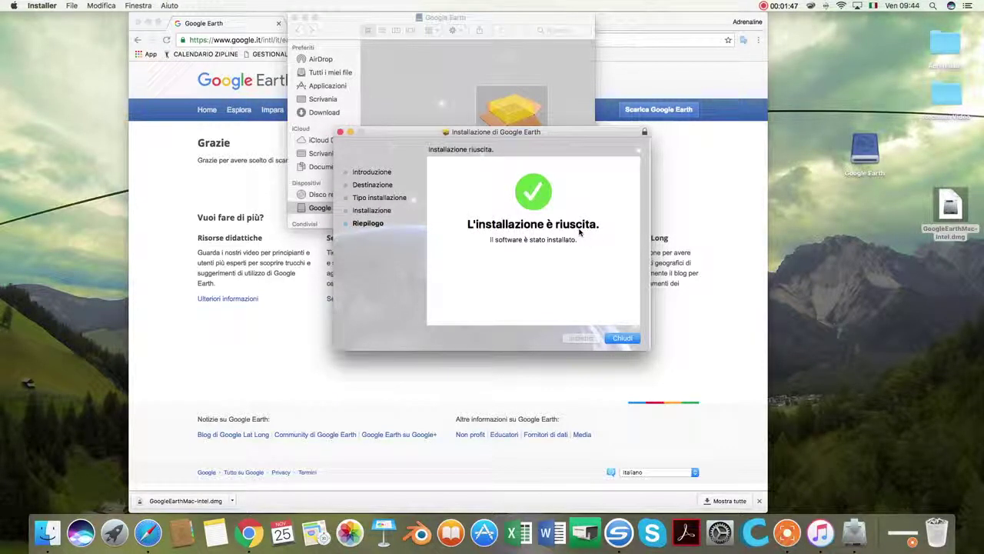
click(624, 339)
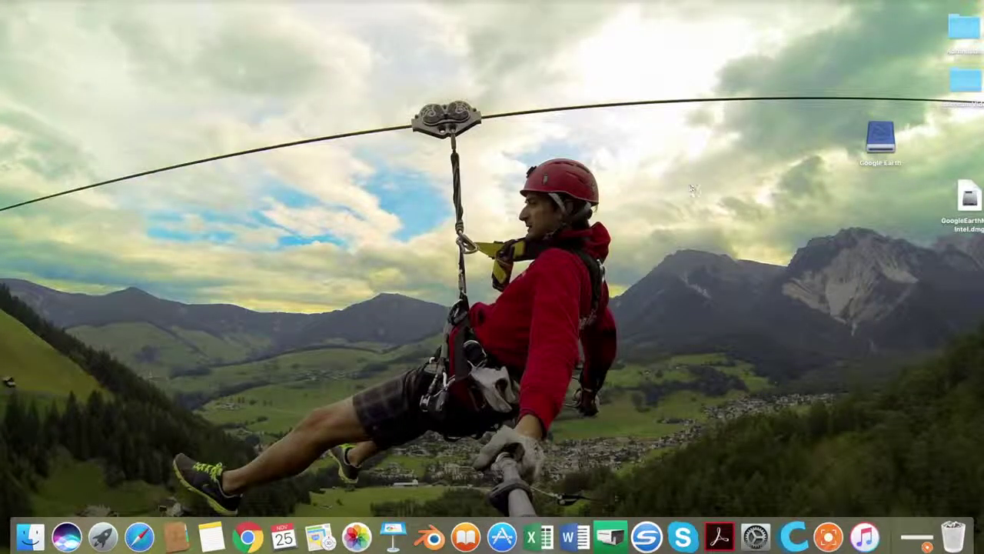
- Launch Google Earth from its Spotlight top hit
key(super+space)
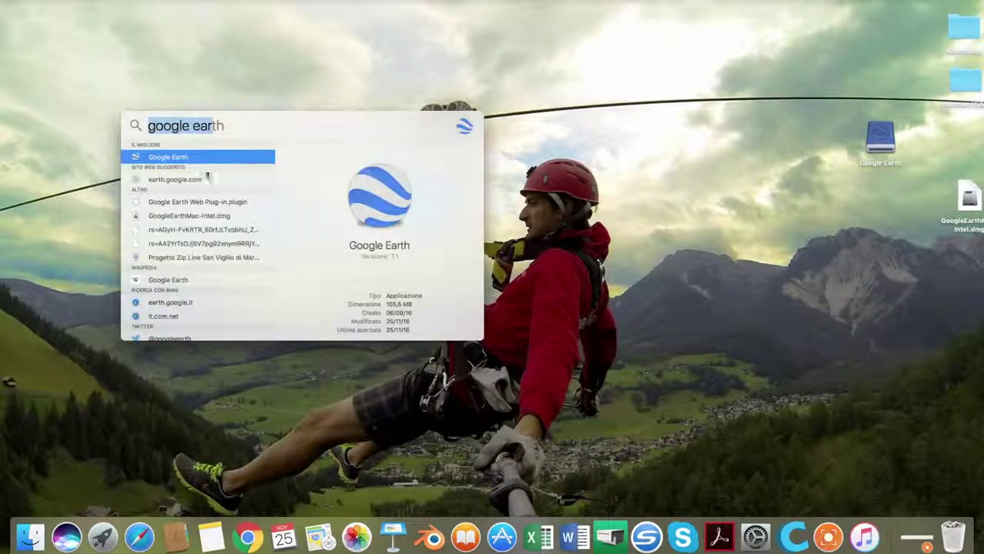
double_click(204, 156)
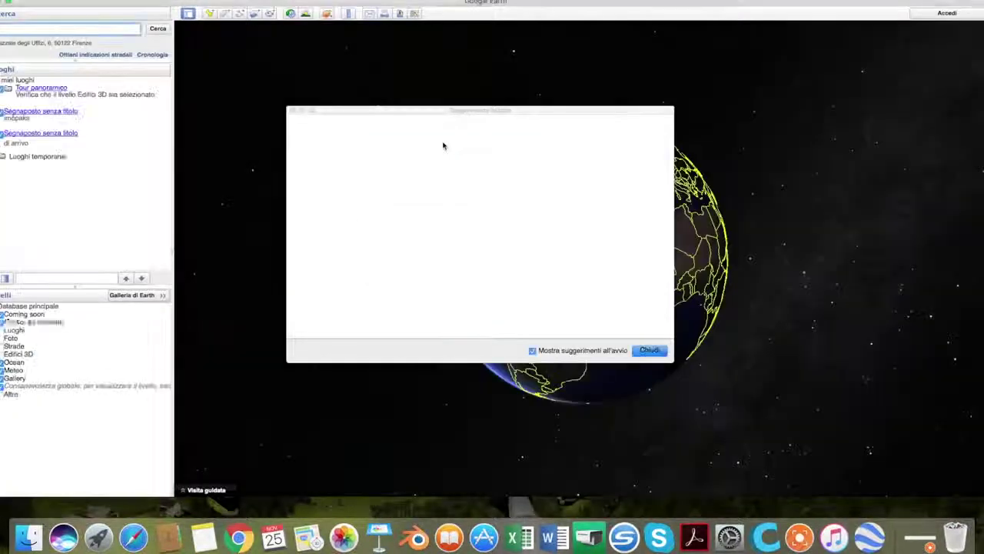
- Dismiss the startup tips, then spin and zoom the globe around Europe, Africa and Arabia
click(652, 351)
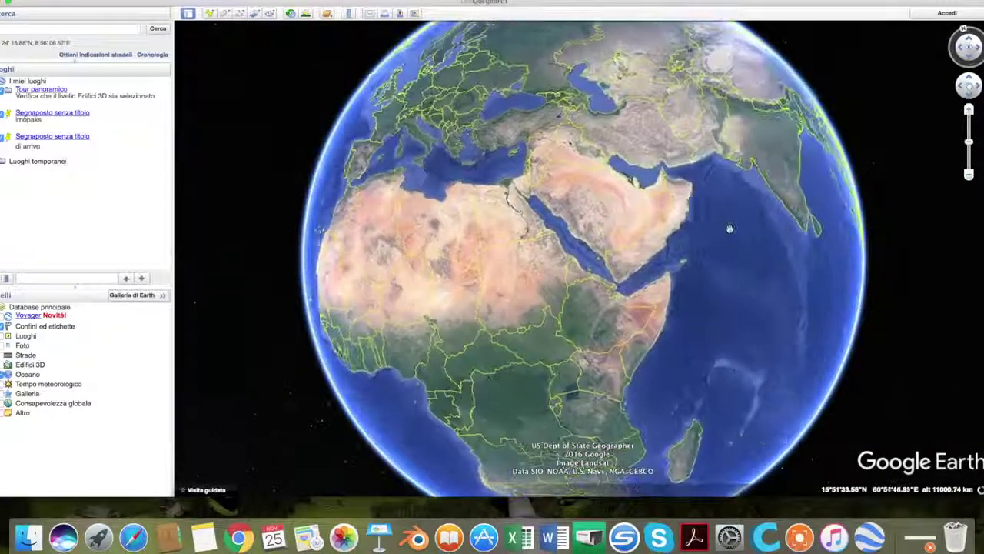
drag(730, 228, 510, 149)
mouse_move(654, 136)
mouse_down()
mouse_move(682, 256)
mouse_move(779, 384)
mouse_up()
scroll(587, 212, up, 3)
scroll(587, 212, up, 3)
scroll(587, 212, down, 3)
scroll(587, 212, down, 3)
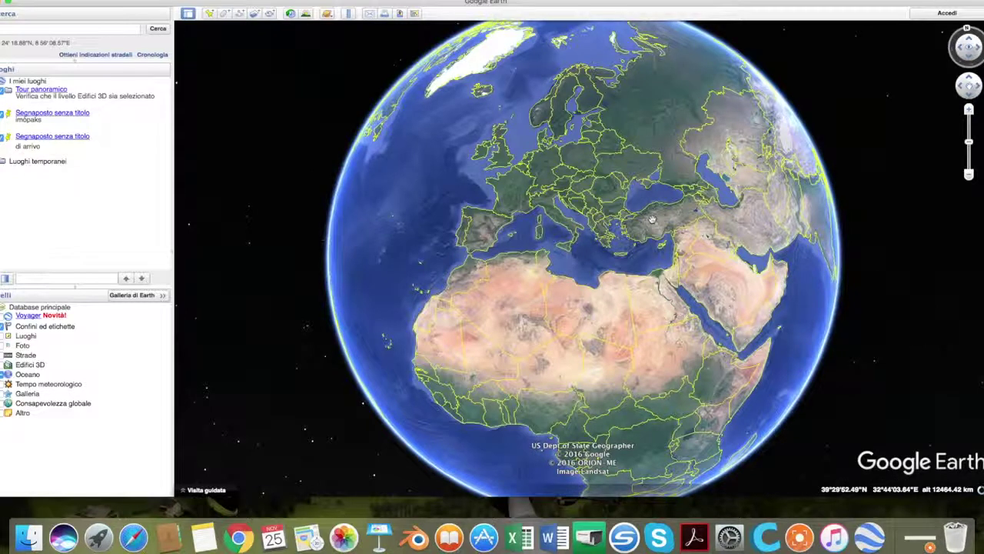
- Search for 'Bali' and fly to its crater lakes
click(24, 29)
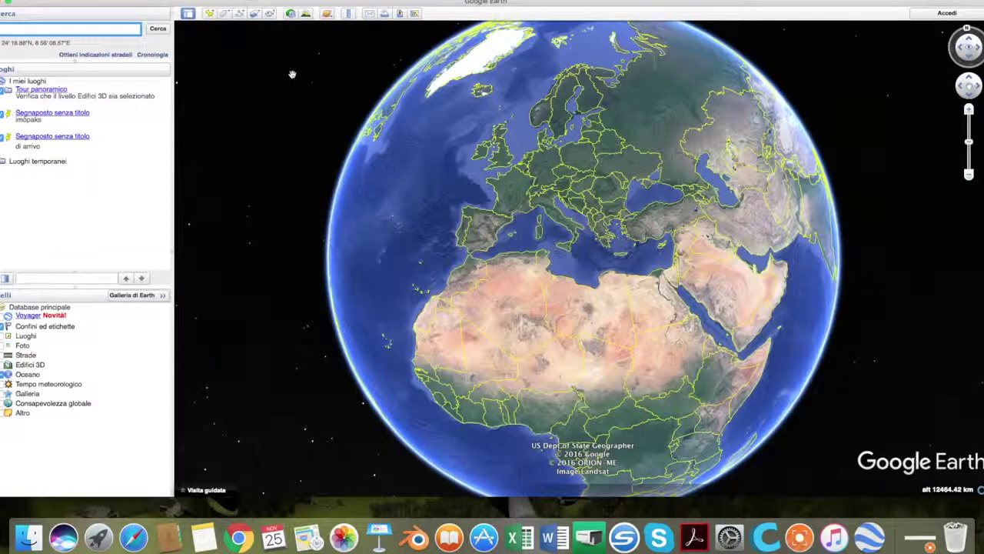
text(Bali)
key(Return)
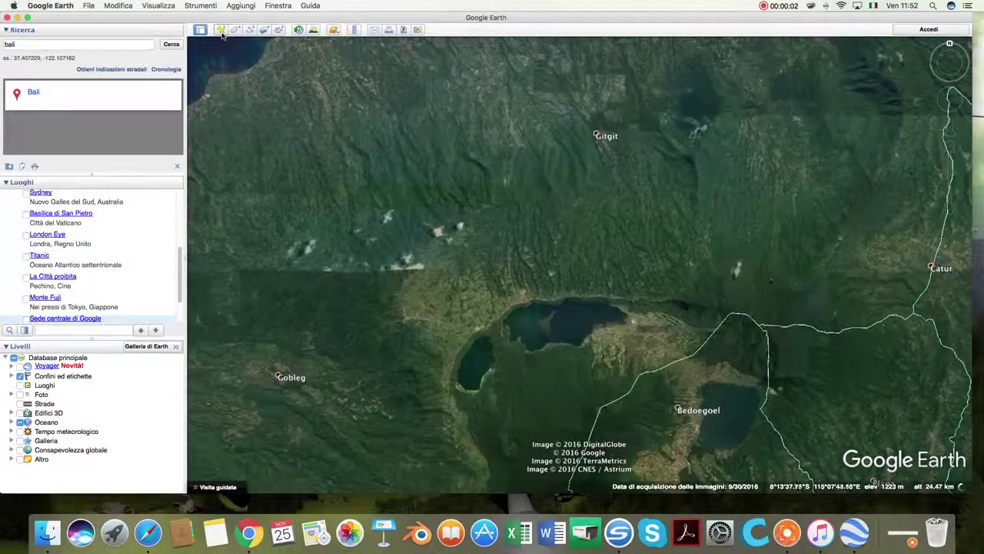
- Add a placemark named Start on the lake's north shore
key(super+shift+p)
drag(582, 255, 556, 293)
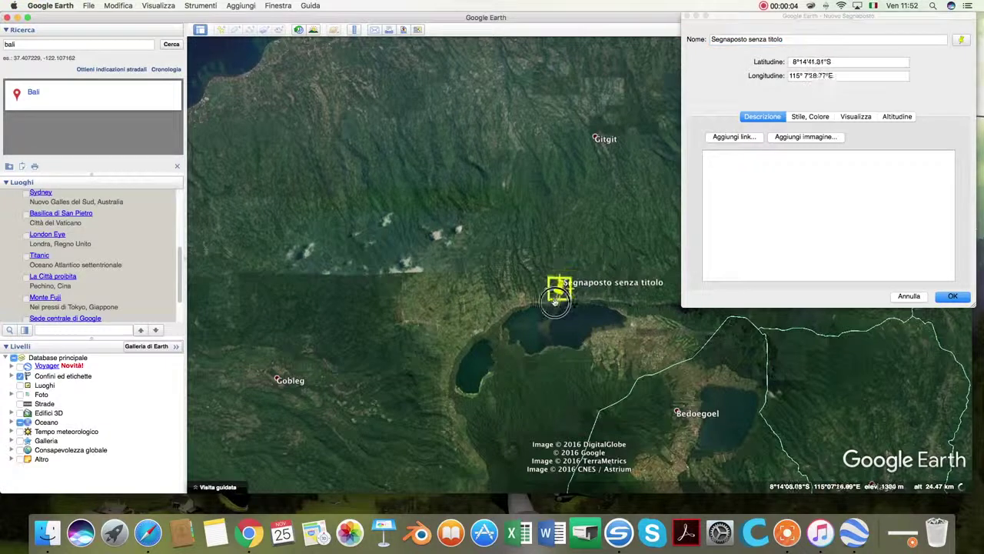
click(804, 38)
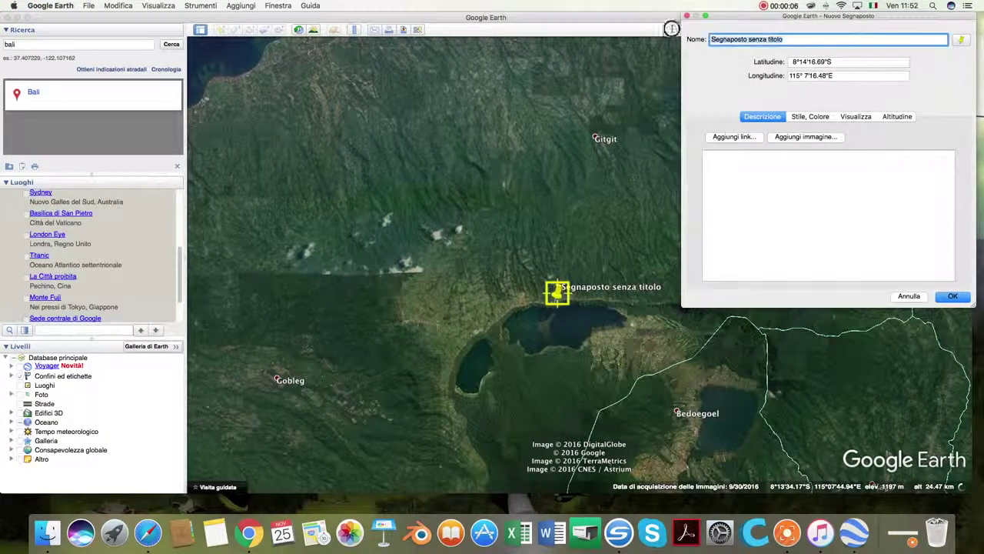
text(Start)
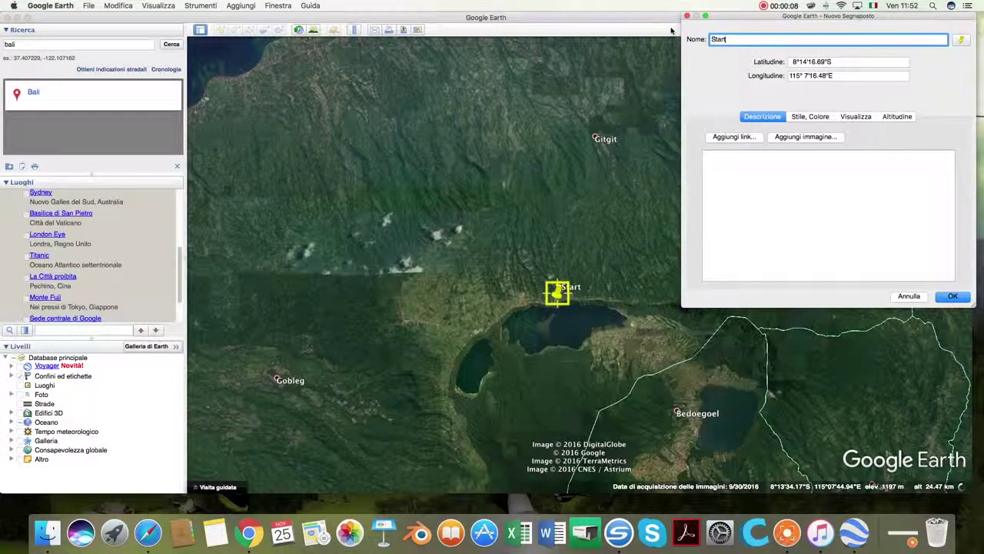
click(947, 296)
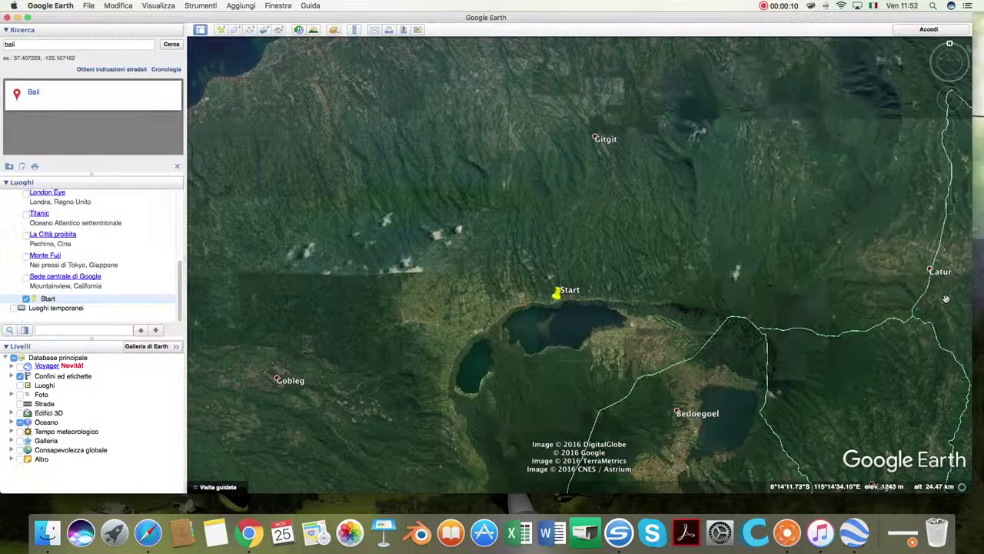
- Add a second placemark named Arrival on the lake's southern shore
click(221, 28)
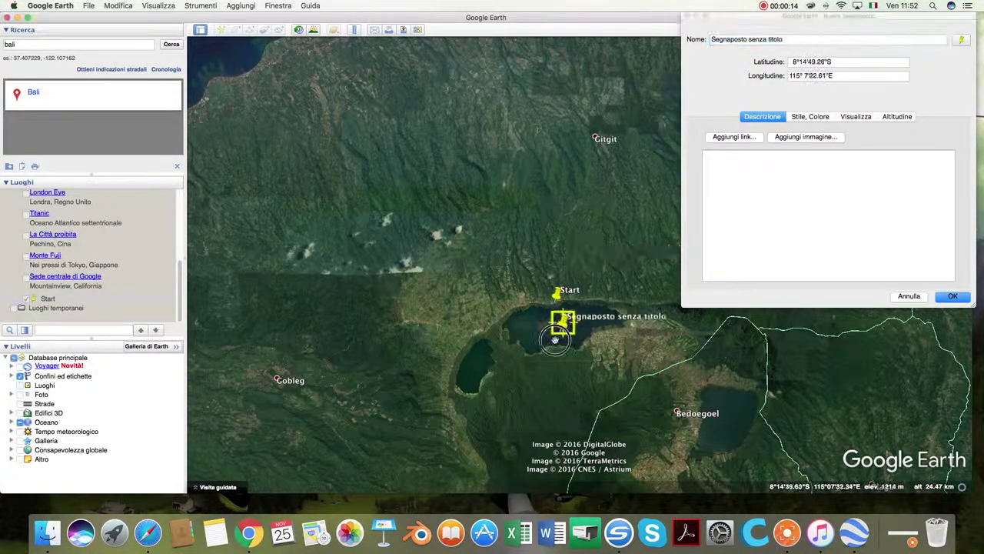
drag(585, 255, 551, 344)
click(790, 46)
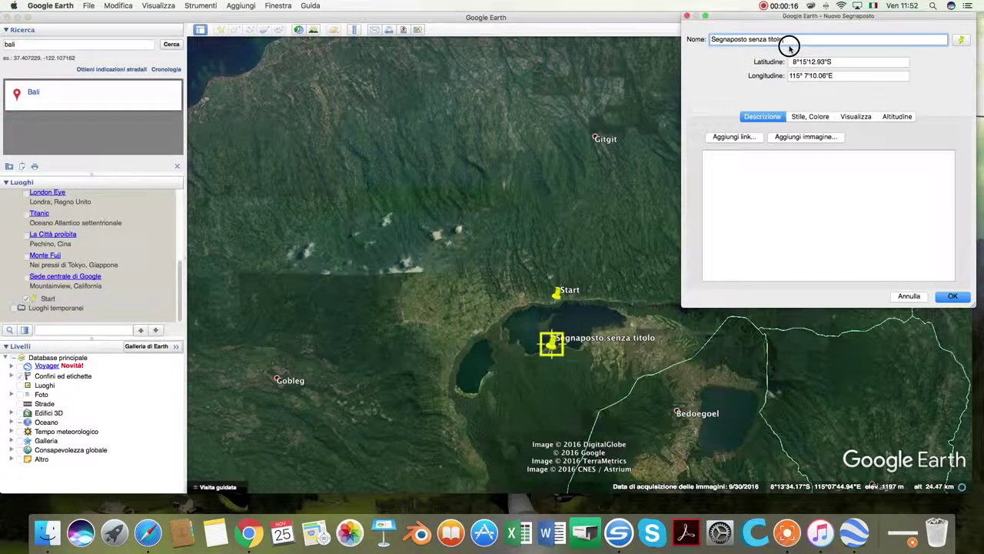
text(Al)
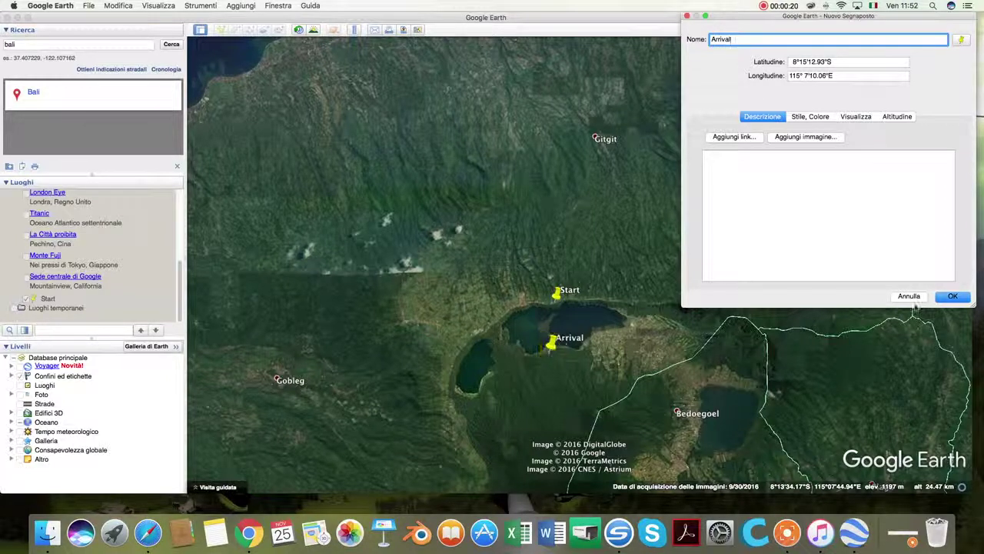
click(951, 296)
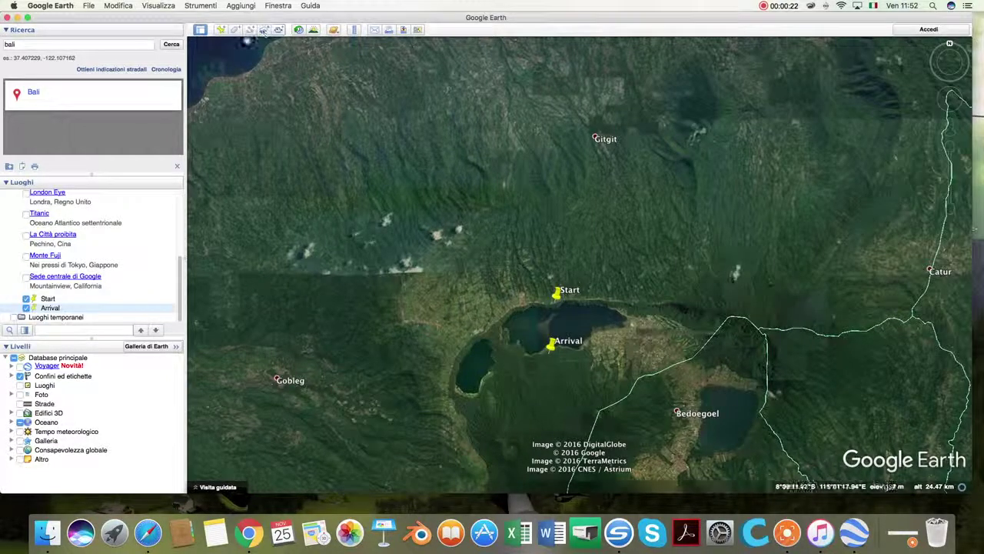
- Draw a path from Start to Arrival named 'Zip Line, Bali, Pinco Pallino'
click(253, 34)
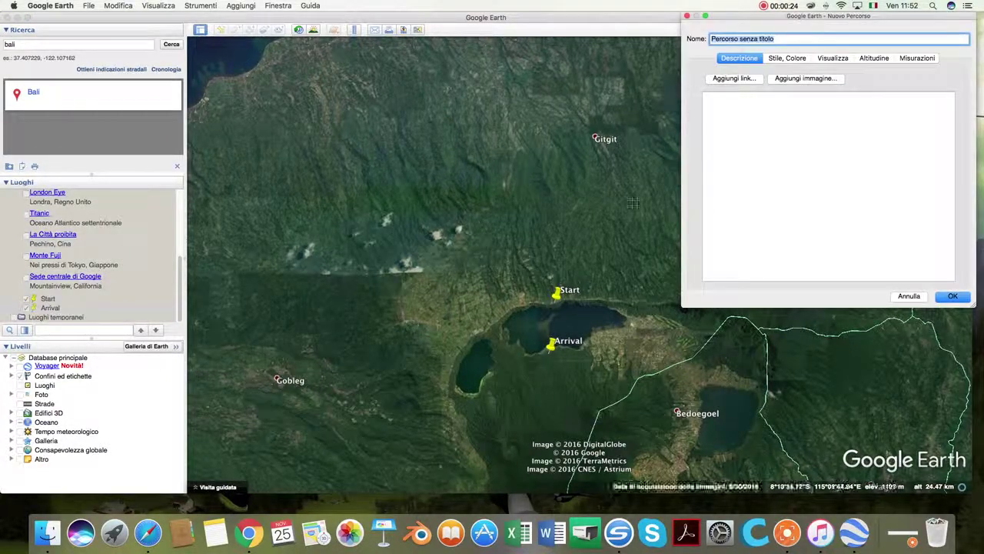
click(554, 298)
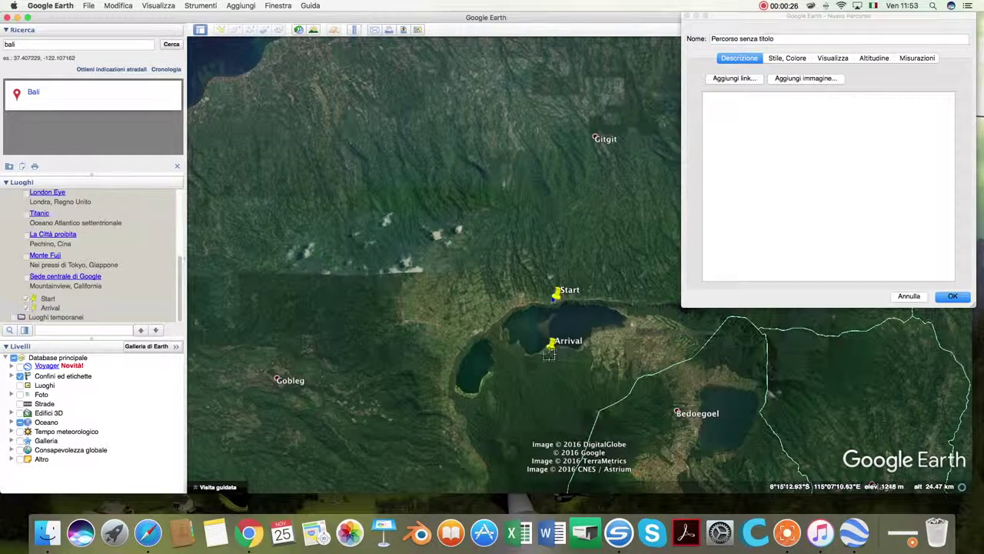
click(550, 346)
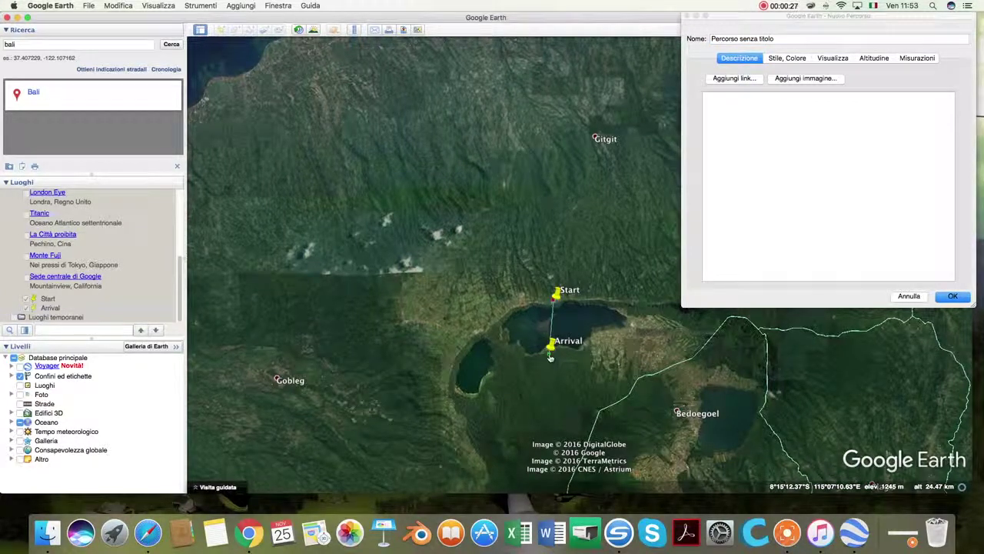
click(793, 36)
text(Zip Line,)
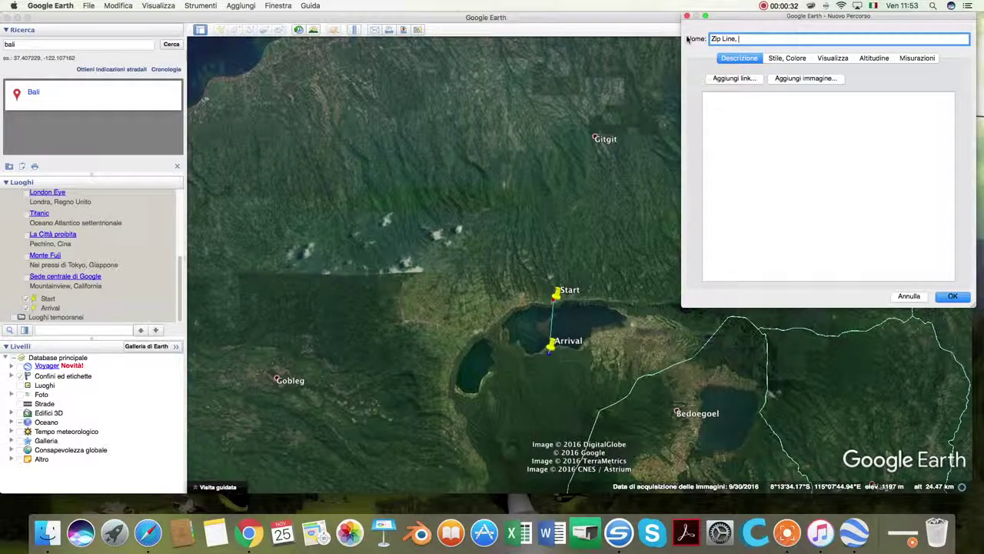
text( Bali, Pinco Pallino)
- Set the path's line colour to blue and keep the path
click(792, 58)
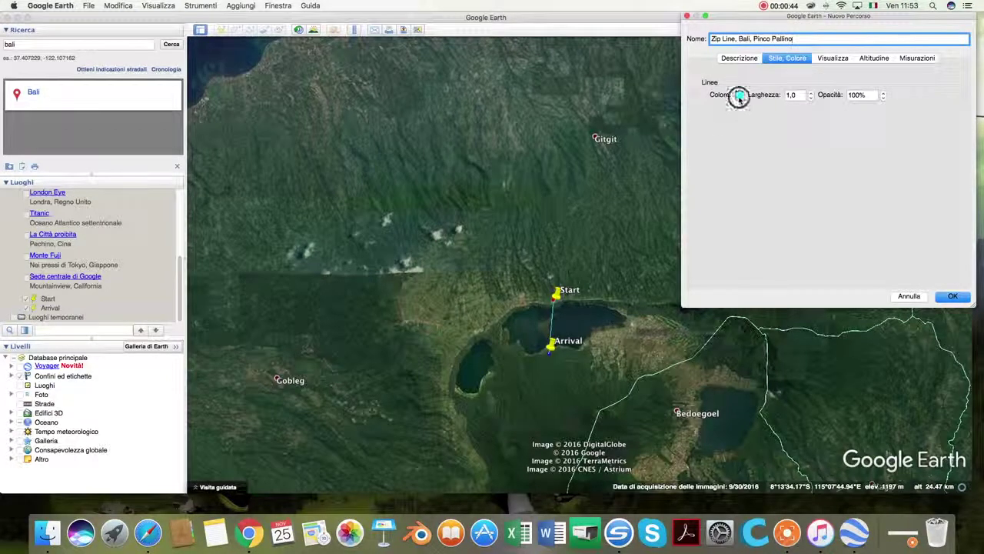
click(739, 94)
click(294, 260)
click(344, 362)
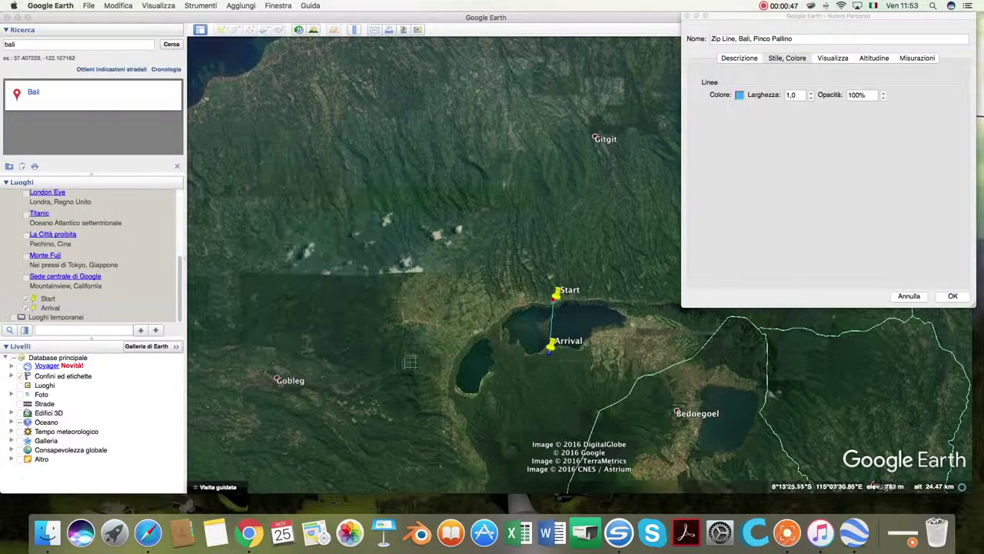
click(952, 298)
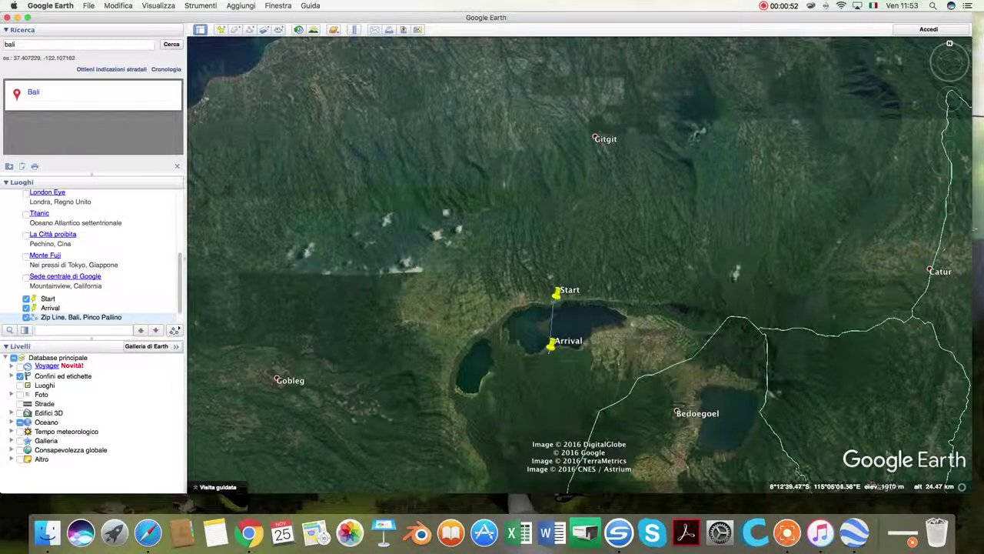
- Save the place as KMZ file 'Zip Line, Bali, Pinco Pallino' on the Desktop
click(90, 6)
mouse_move(98, 28)
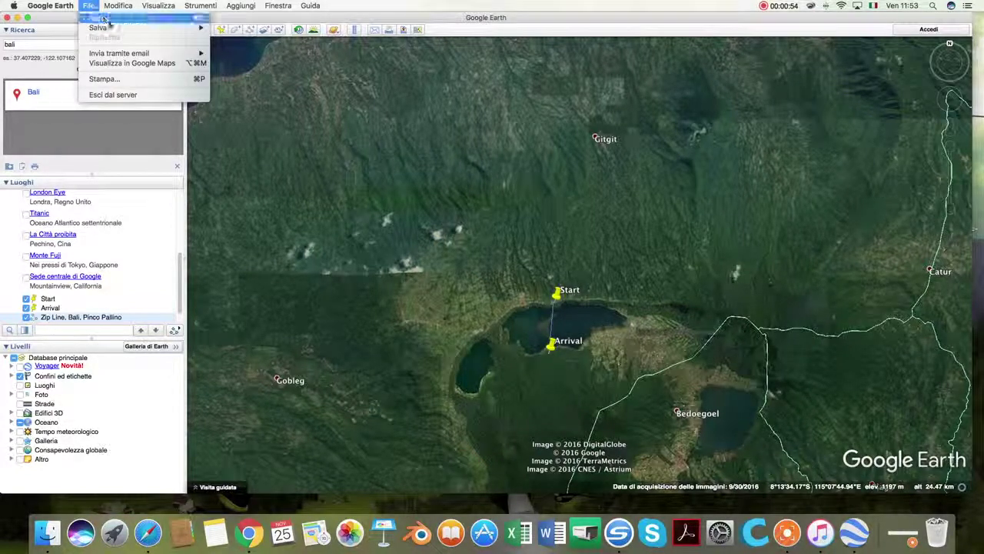
click(287, 40)
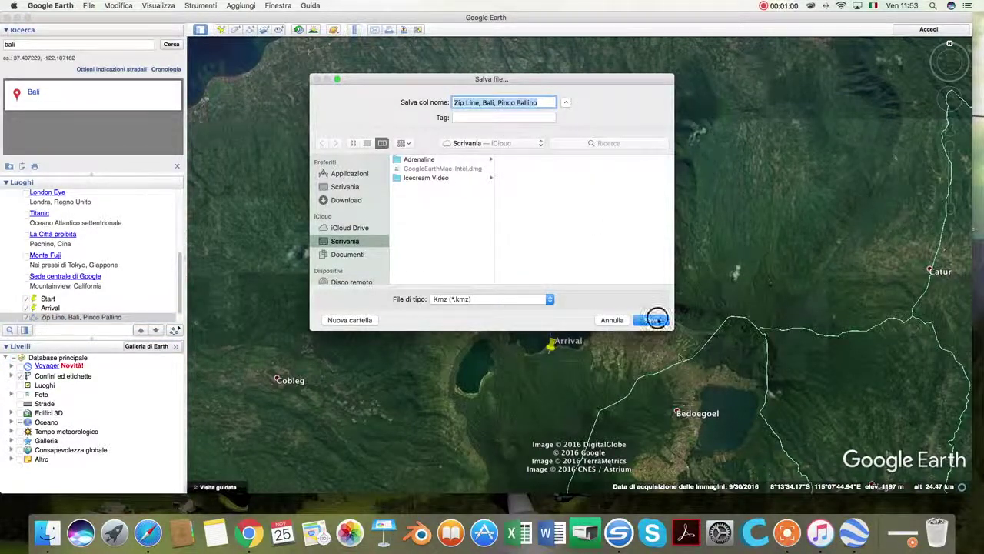
click(650, 320)
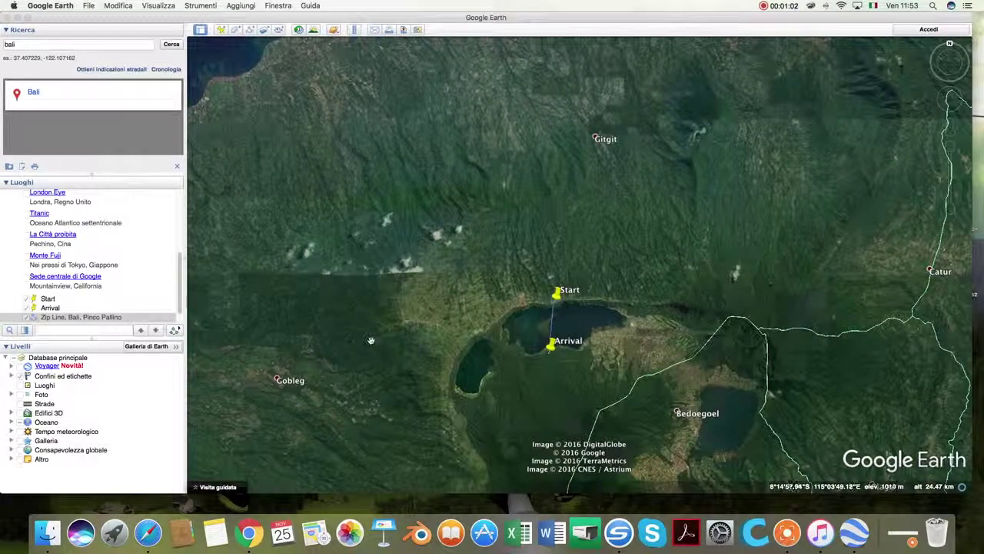